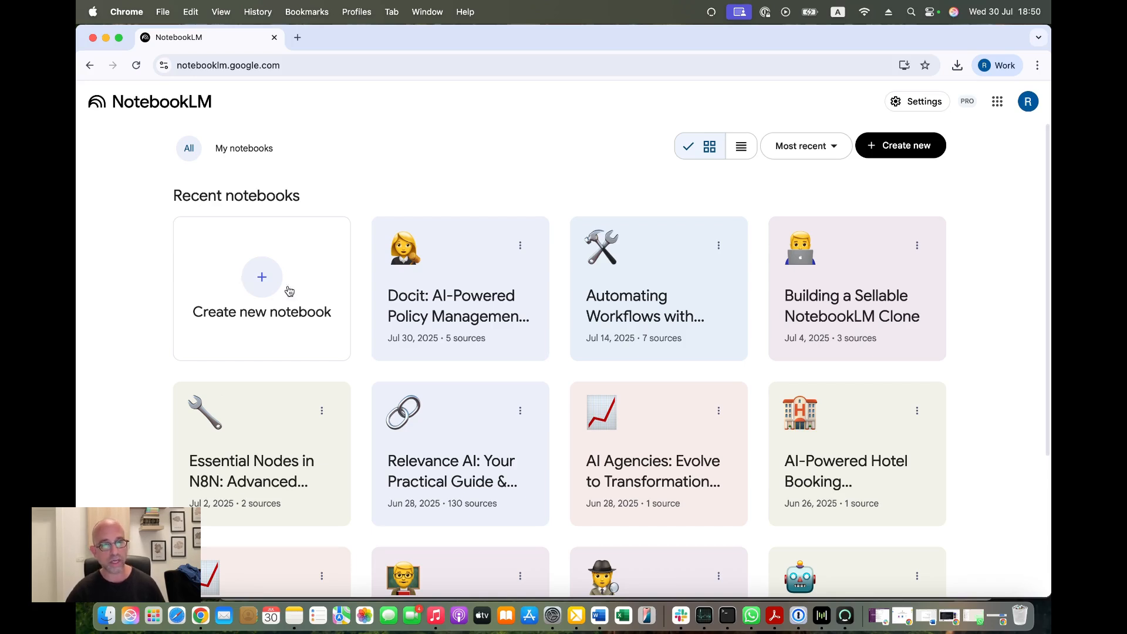
# - Create a new notebook and upload the file Future of Jobs Report 2025.pdf as its source
pyautogui.click(260, 277)
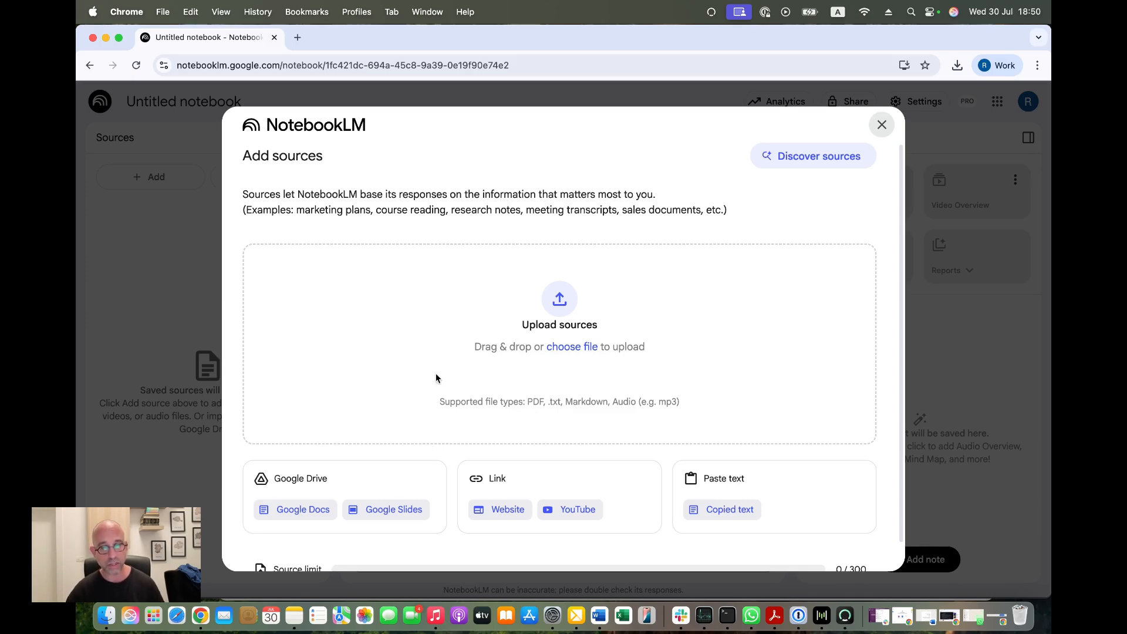
pyautogui.scroll(-1, 436, 378)
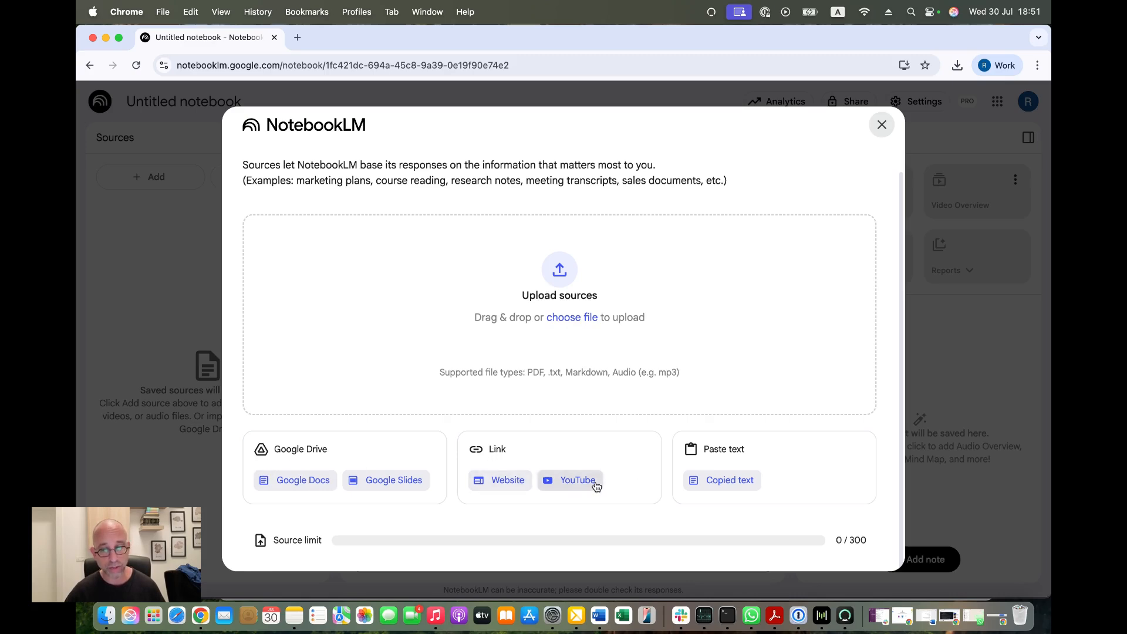
pyautogui.click(560, 275)
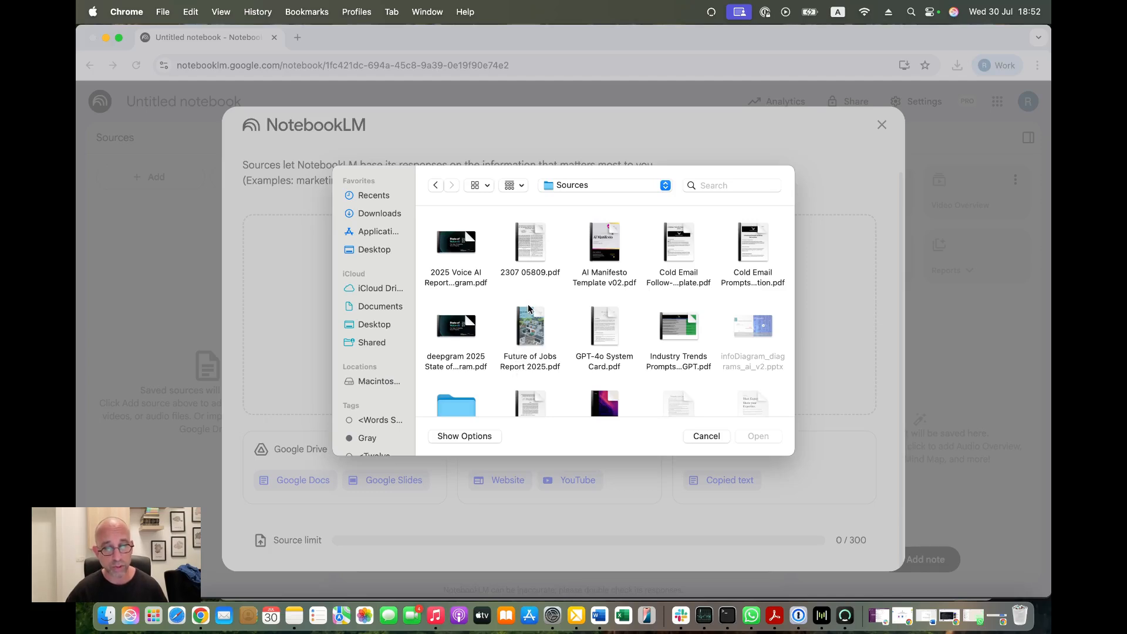
pyautogui.click(516, 360)
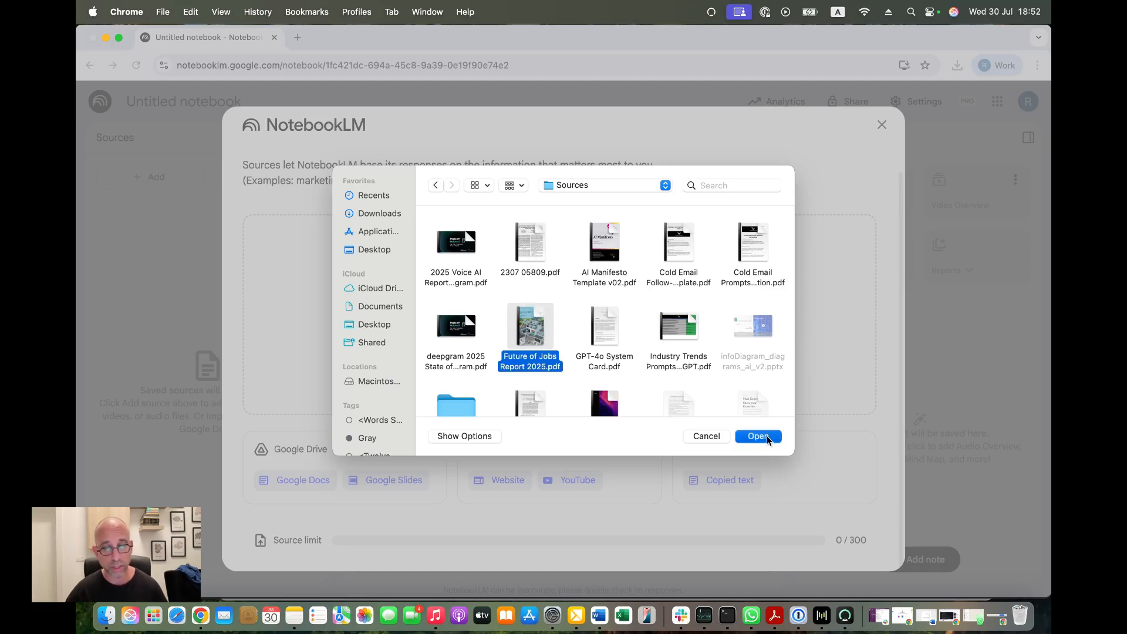
pyautogui.click(758, 436)
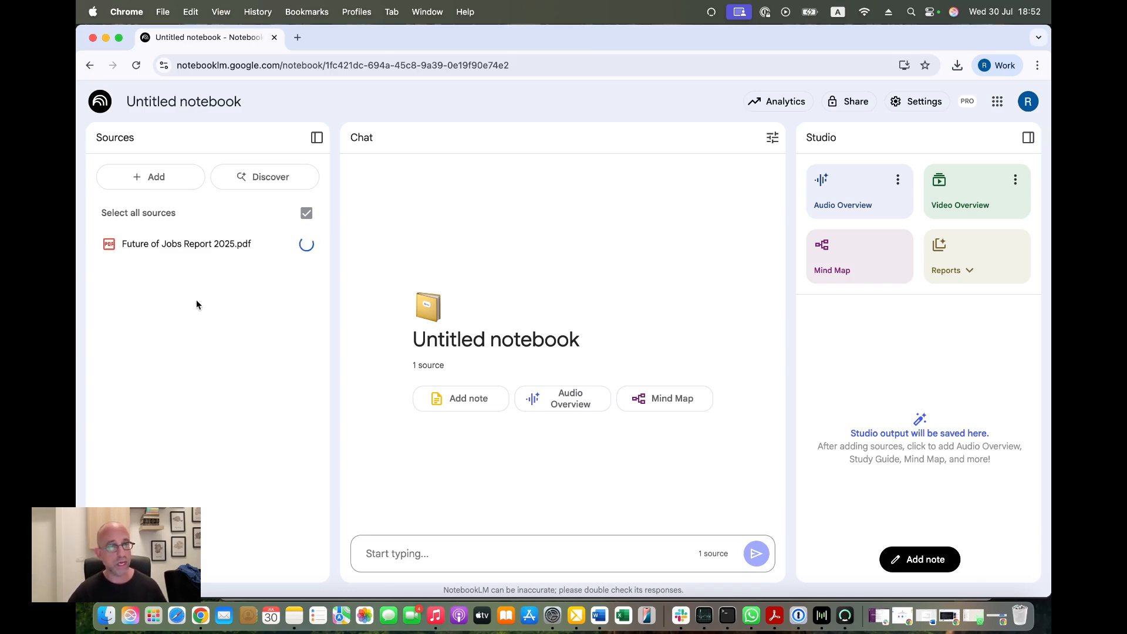
# - Look at the original Future of Jobs Report 2025 PDF in Acrobat, and return to the notebook in Chrome
pyautogui.click(109, 618)
pyautogui.doubleClick(884, 246)
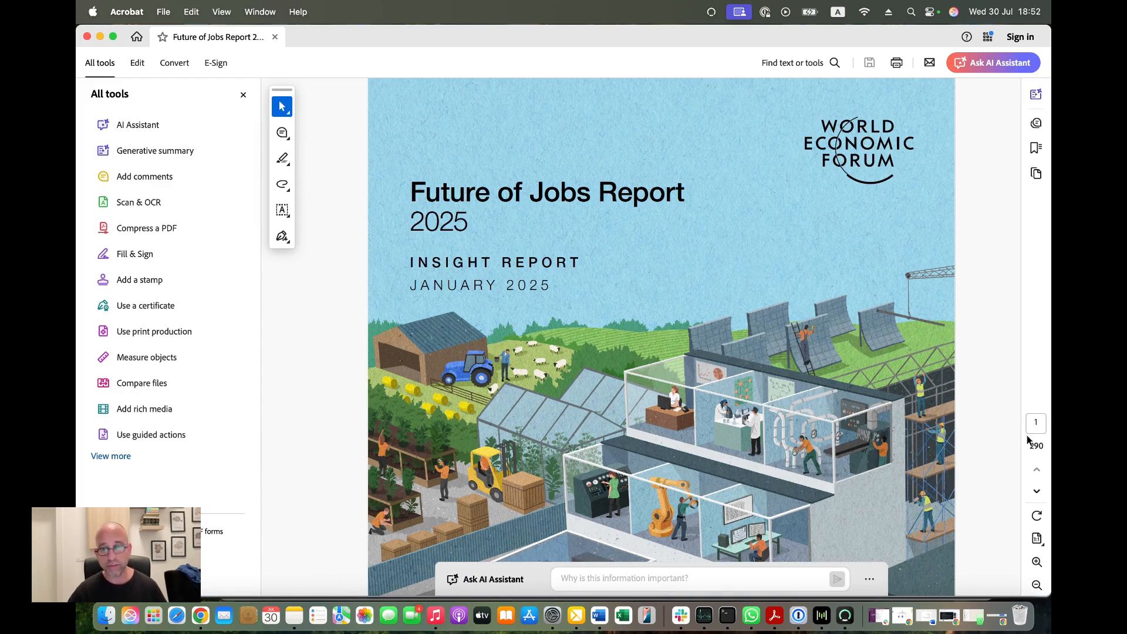
pyautogui.click(99, 37)
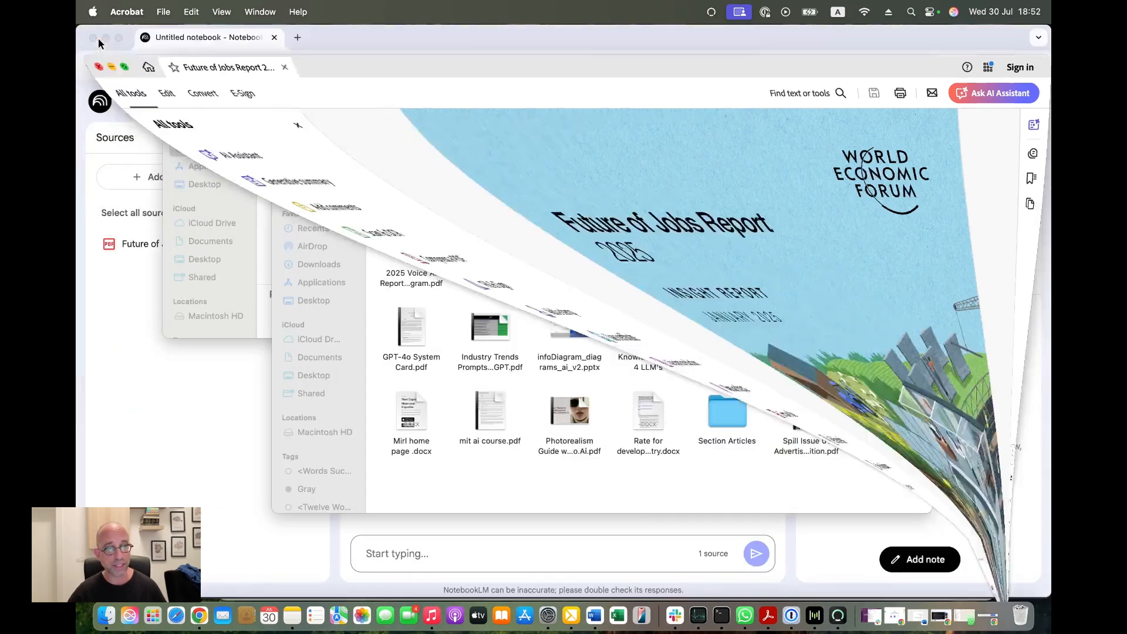
pyautogui.click(112, 420)
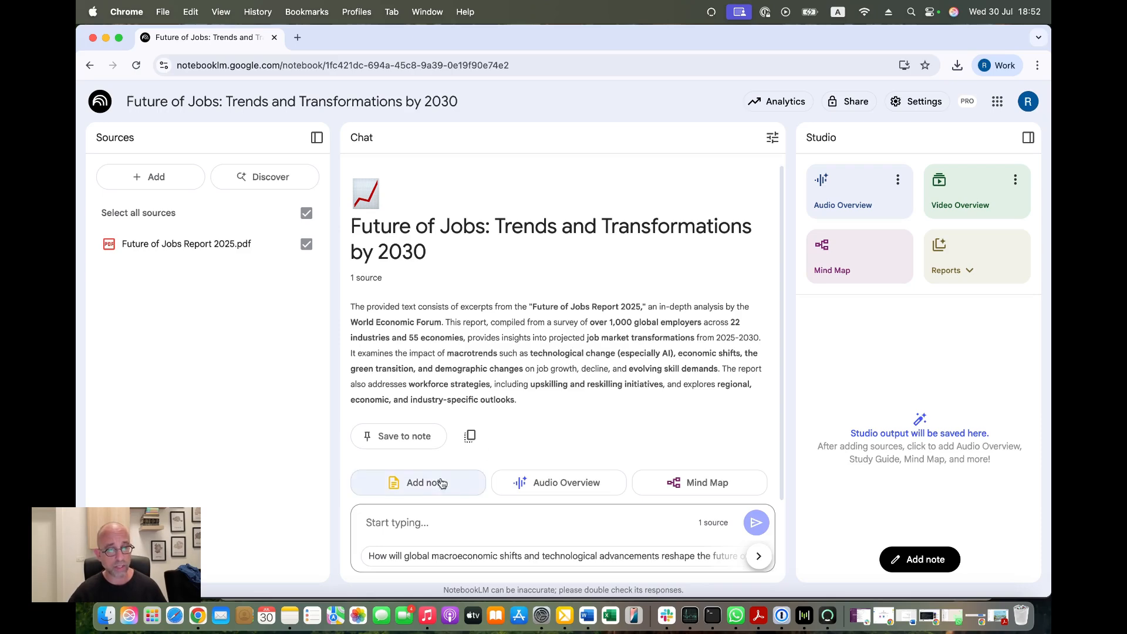
pyautogui.click(389, 529)
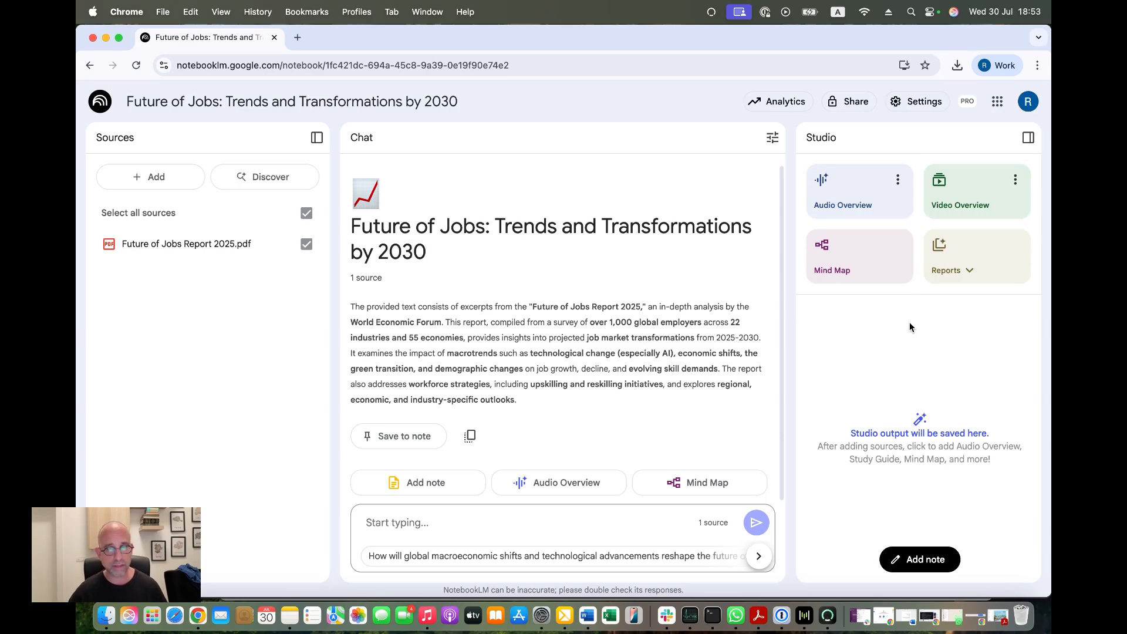
# - Generate a mind map, a briefing doc, a study guide and an FAQ from the uploaded report
pyautogui.moveTo(958, 268)
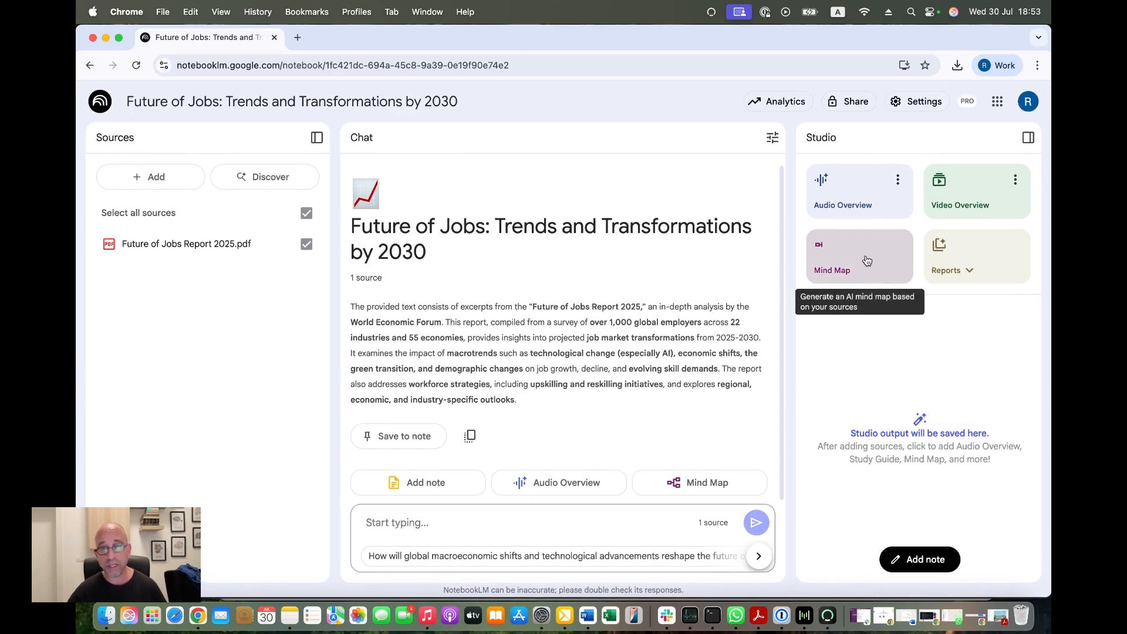
pyautogui.click(867, 261)
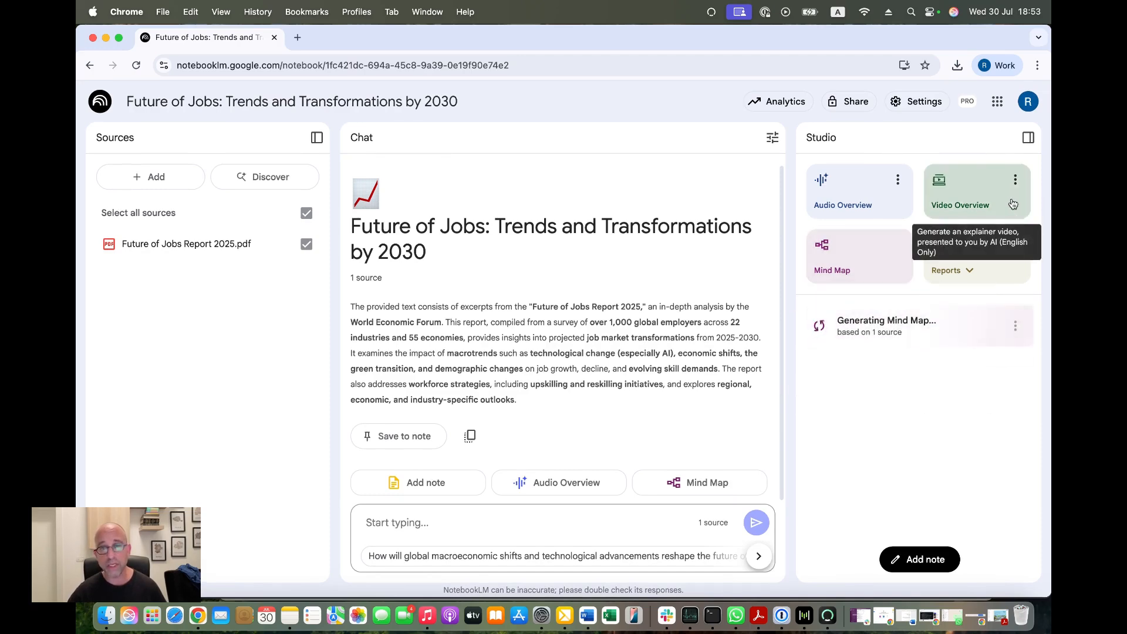
pyautogui.moveTo(976, 252)
pyautogui.click(963, 299)
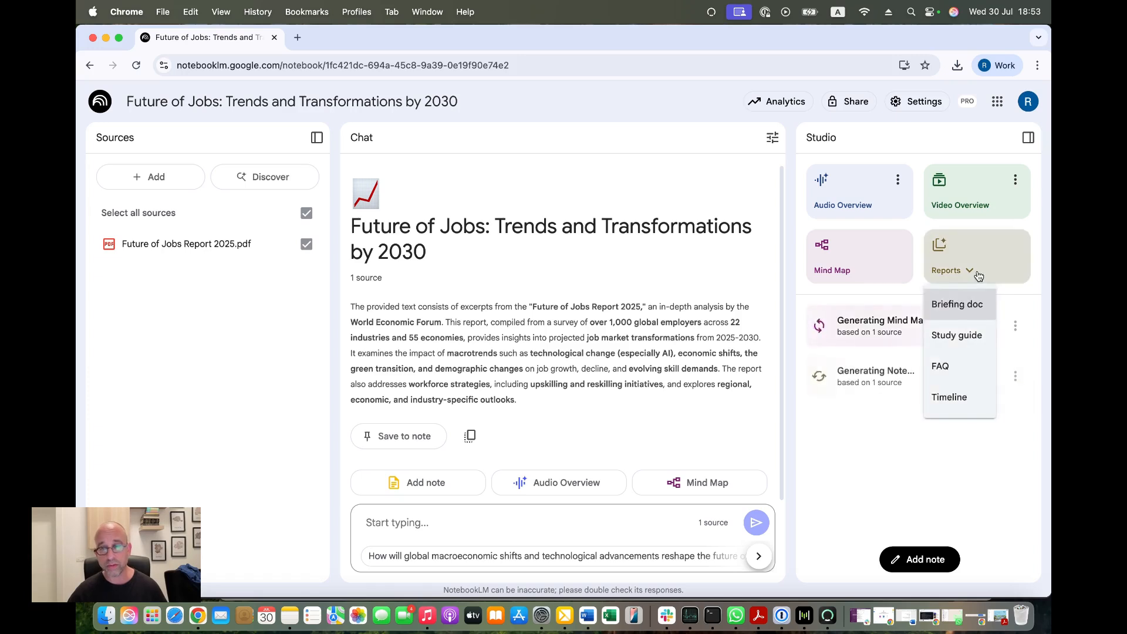
pyautogui.click(962, 335)
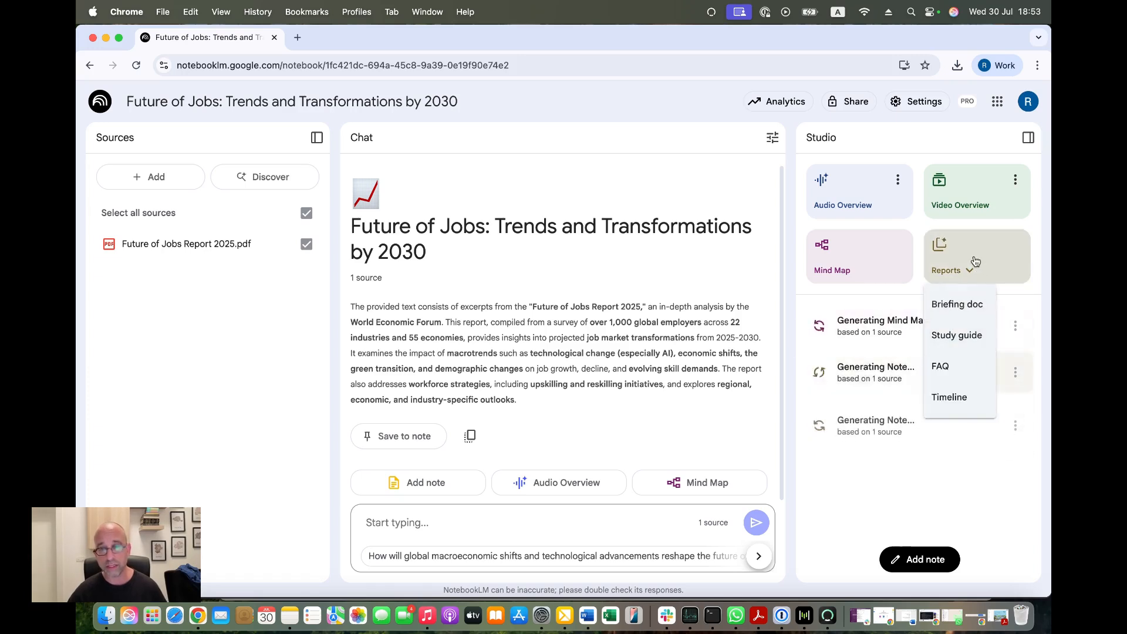
pyautogui.click(959, 367)
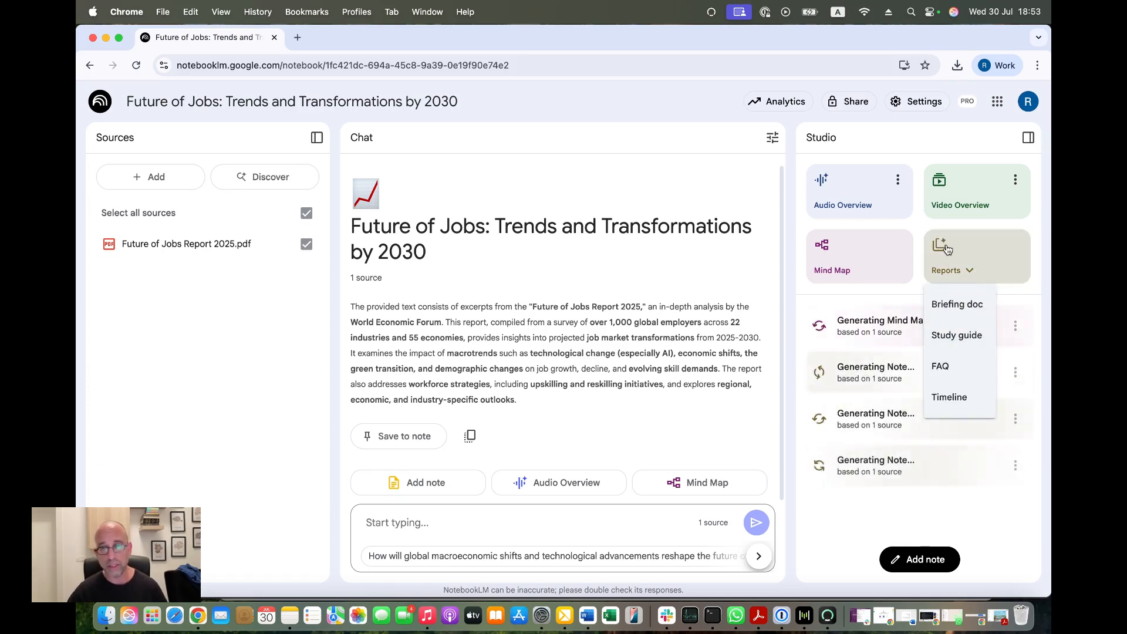
pyautogui.moveTo(950, 247)
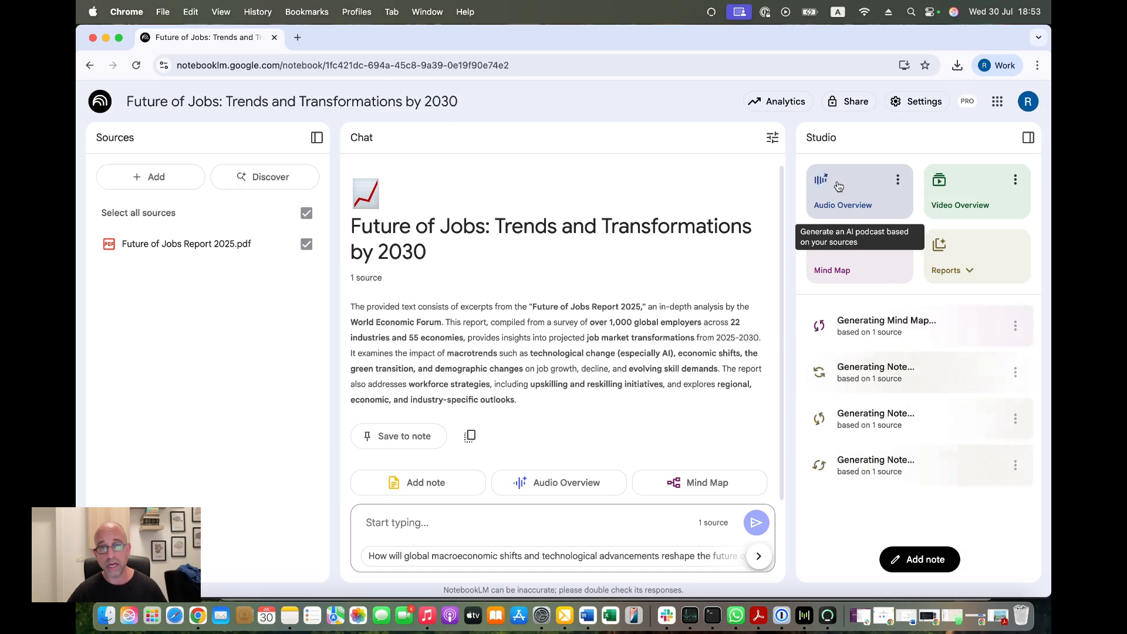
# - Generate an Audio Overview with the default length and a Video Overview from the uploaded report
pyautogui.click(898, 179)
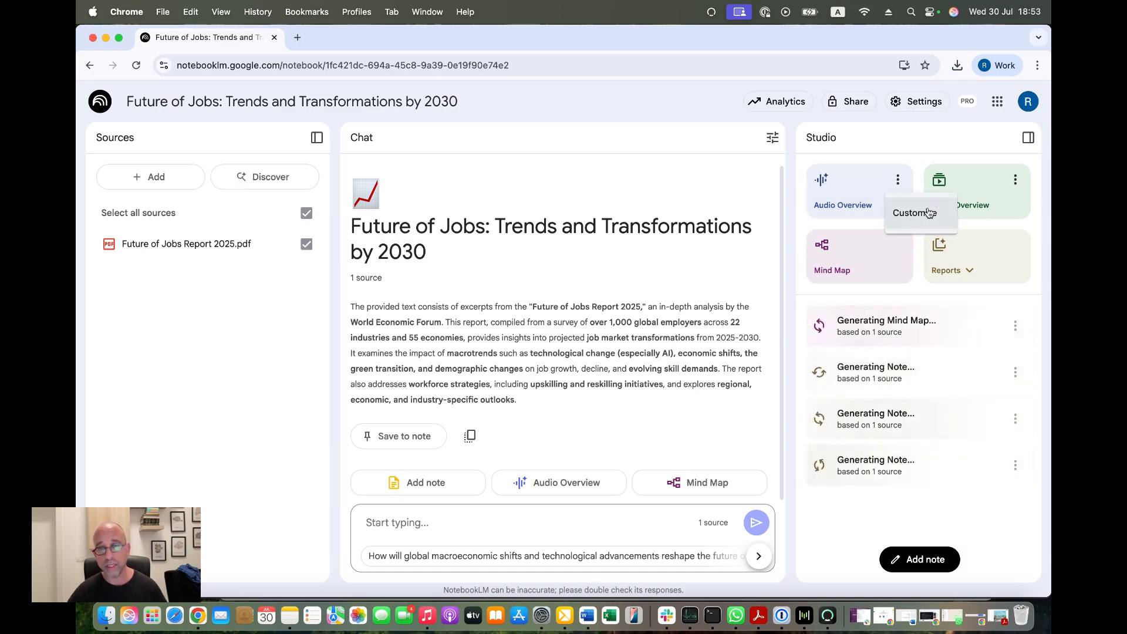
pyautogui.click(922, 214)
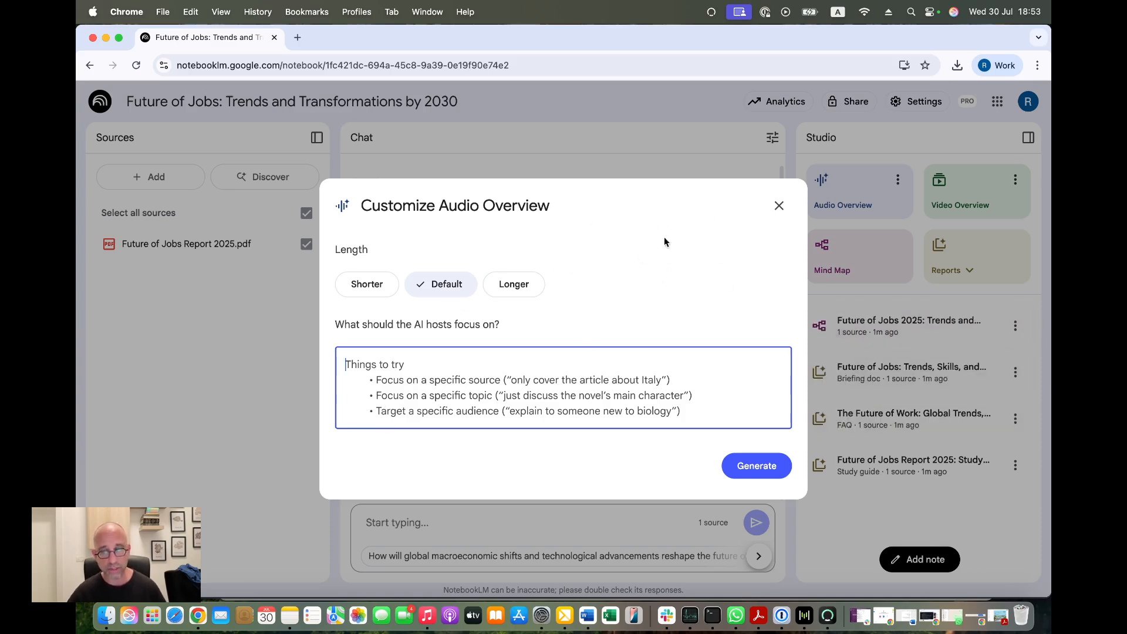
pyautogui.click(778, 206)
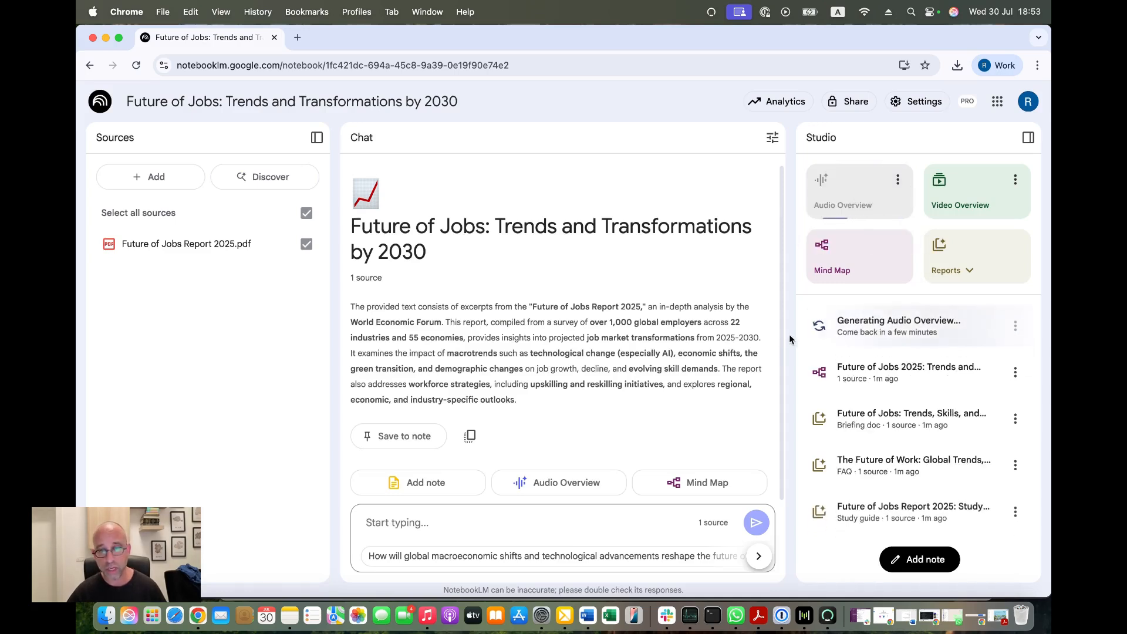
pyautogui.click(976, 193)
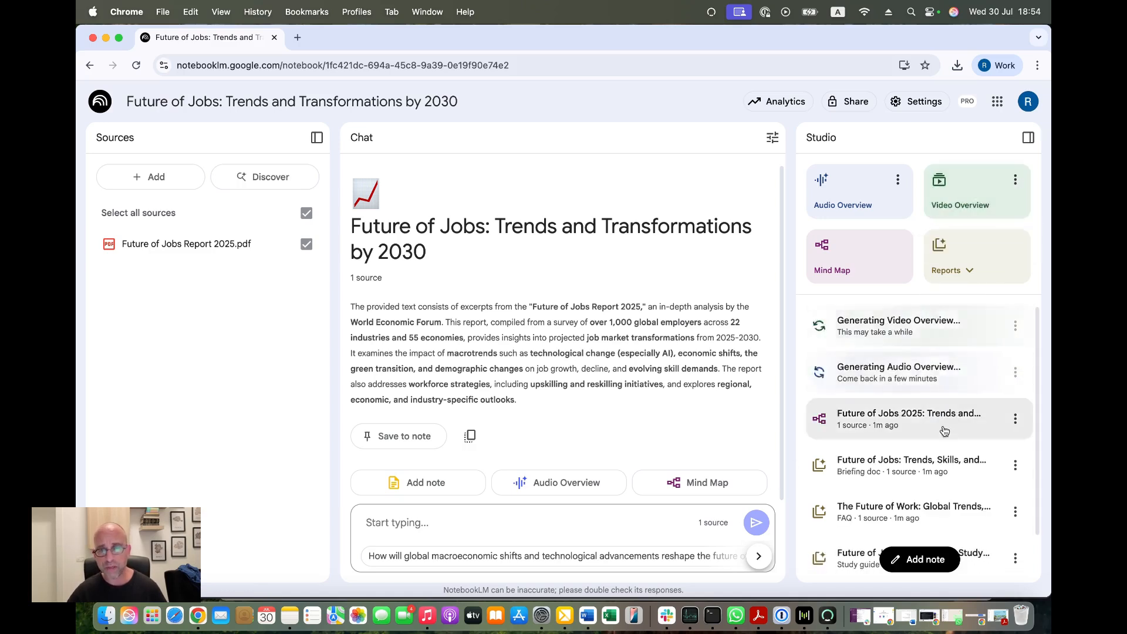
# - Convert the generated study guide note to a notebook source and return to the list of generated outputs
pyautogui.scroll(-2, 936, 422)
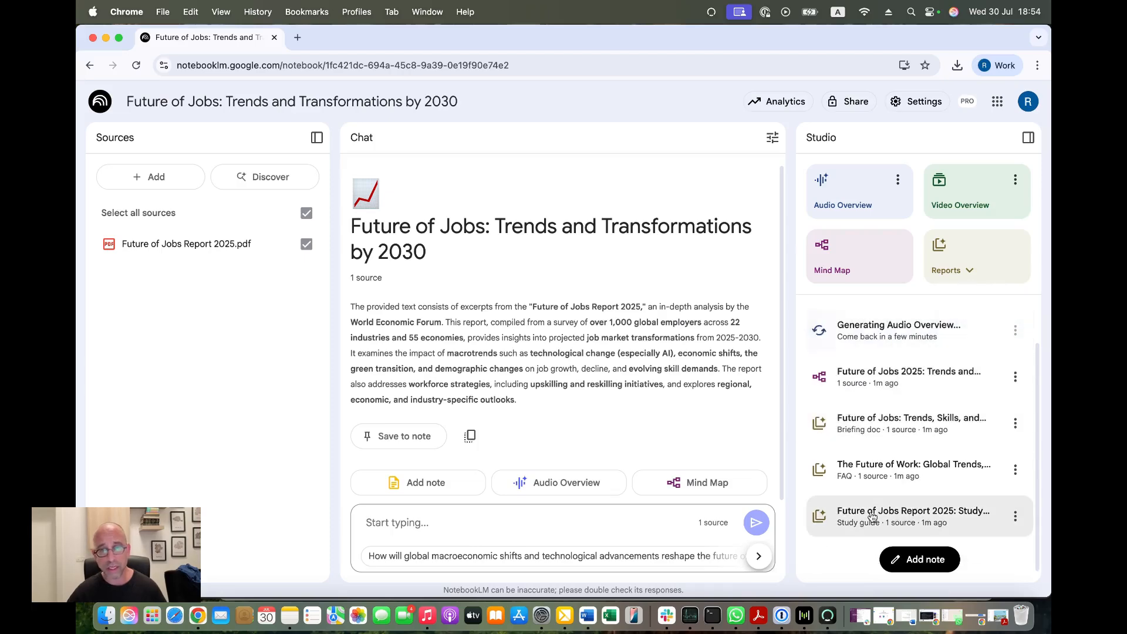
pyautogui.click(852, 515)
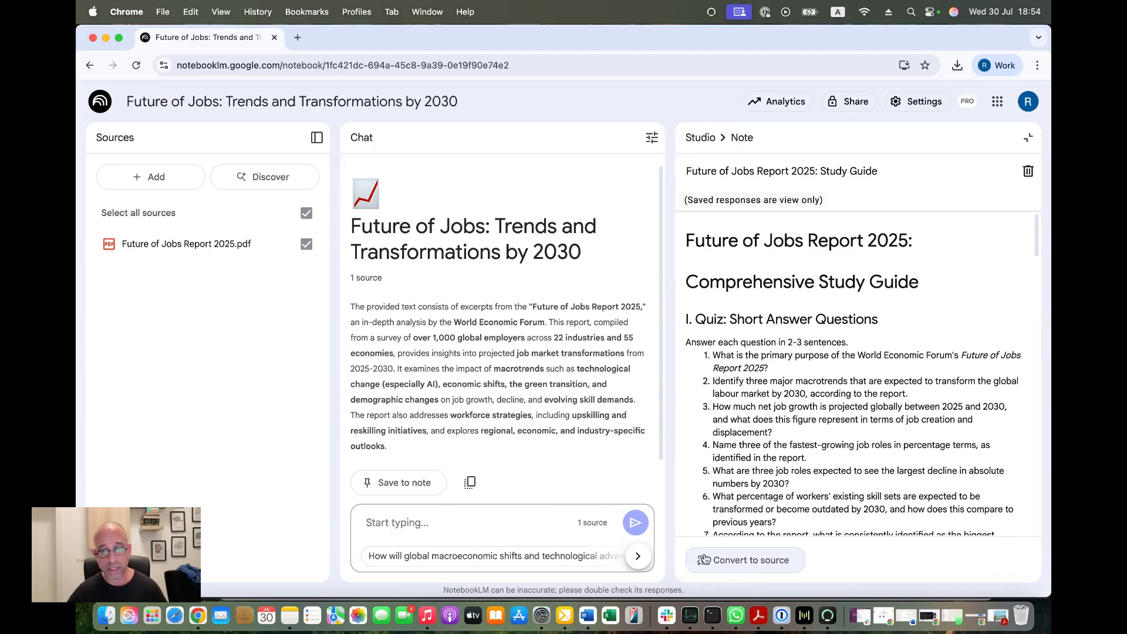
pyautogui.click(736, 559)
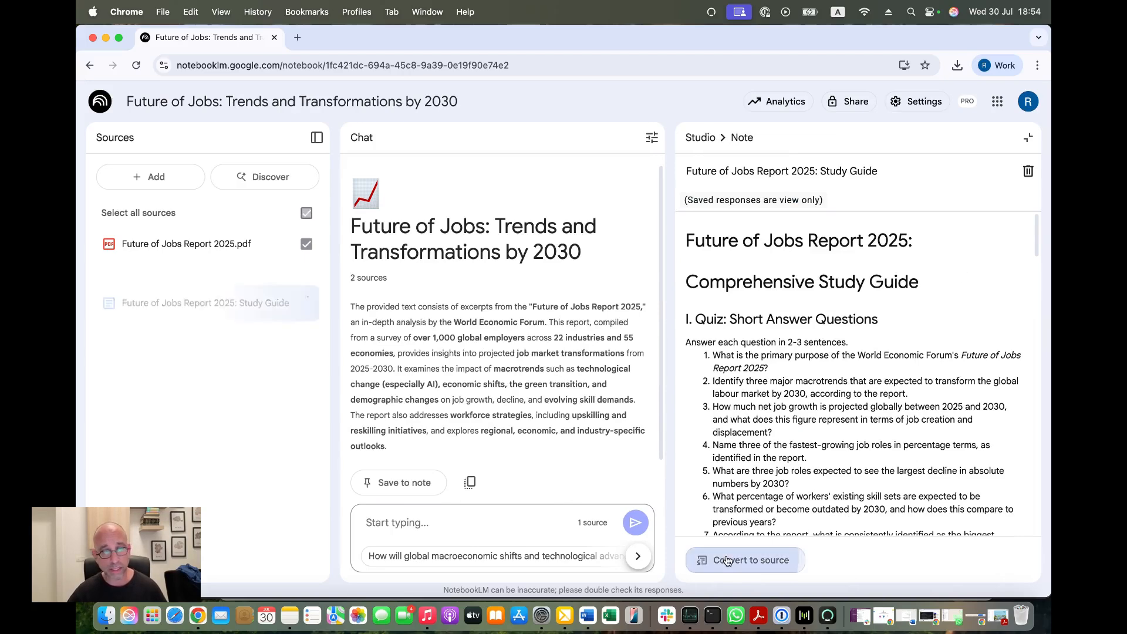
pyautogui.click(1028, 137)
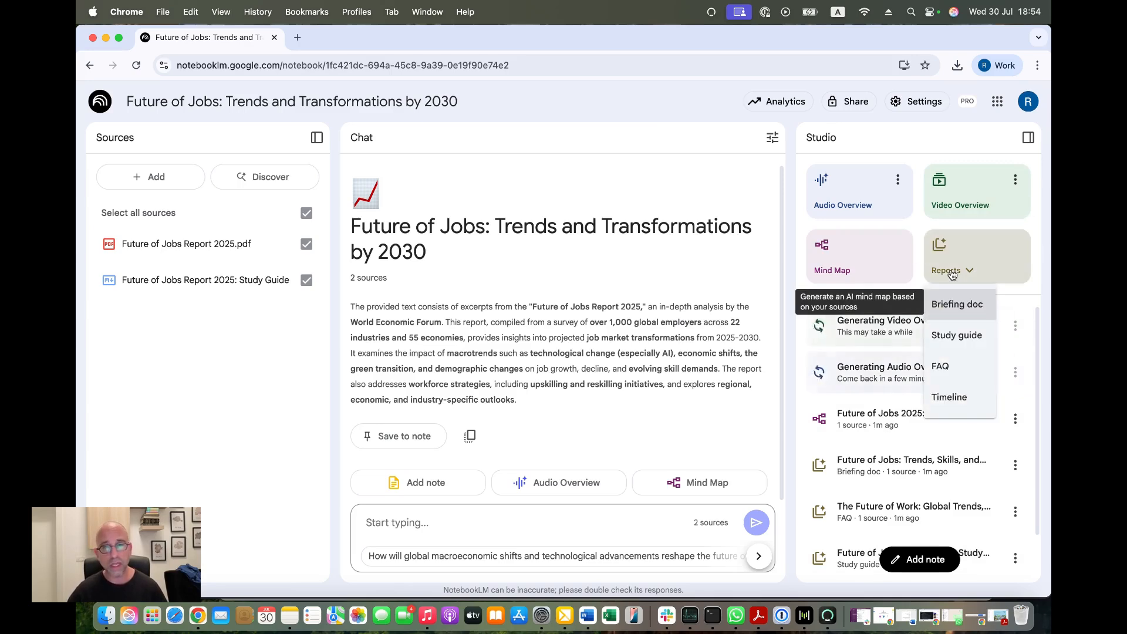
# - Review the customization options for the Video Overview and close them without generating another video
pyautogui.click(1016, 179)
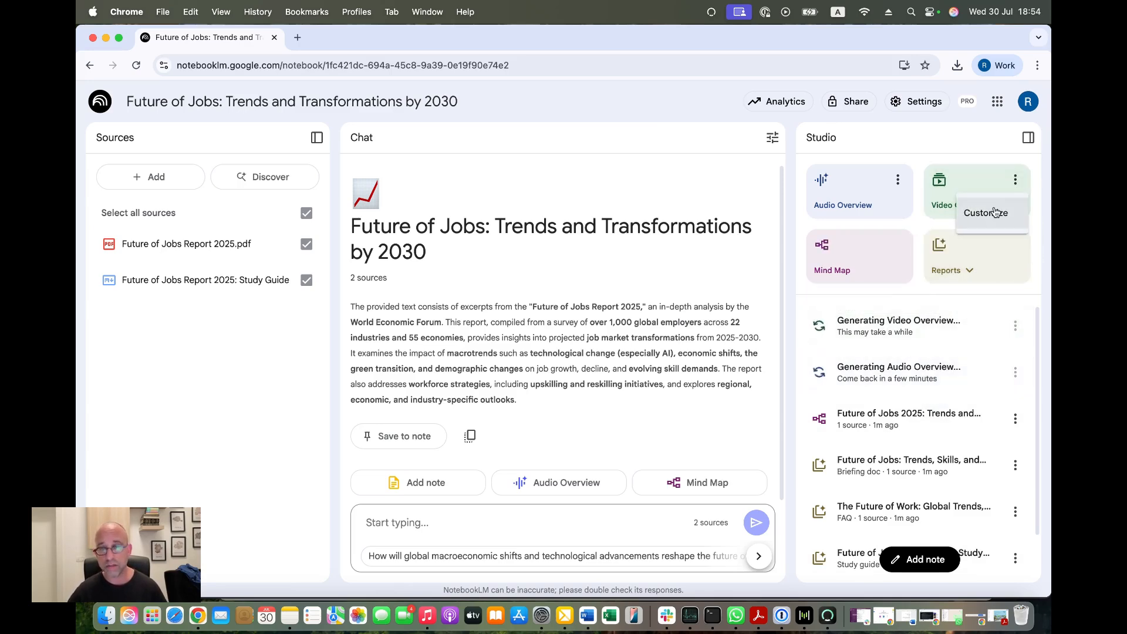
pyautogui.click(1016, 180)
pyautogui.click(1016, 180)
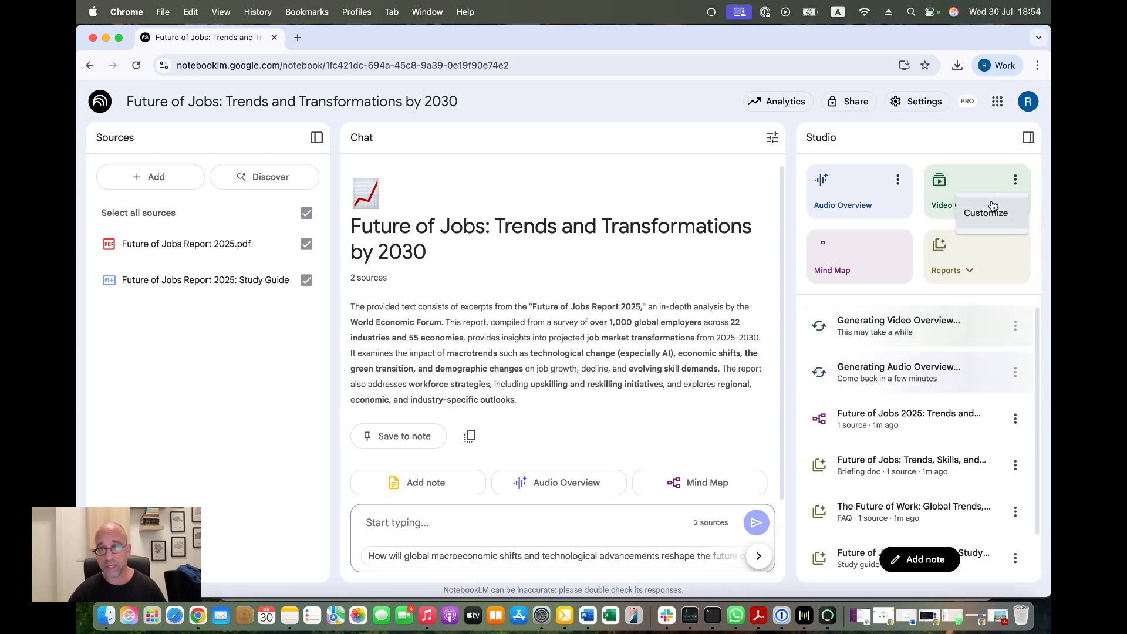
pyautogui.click(969, 209)
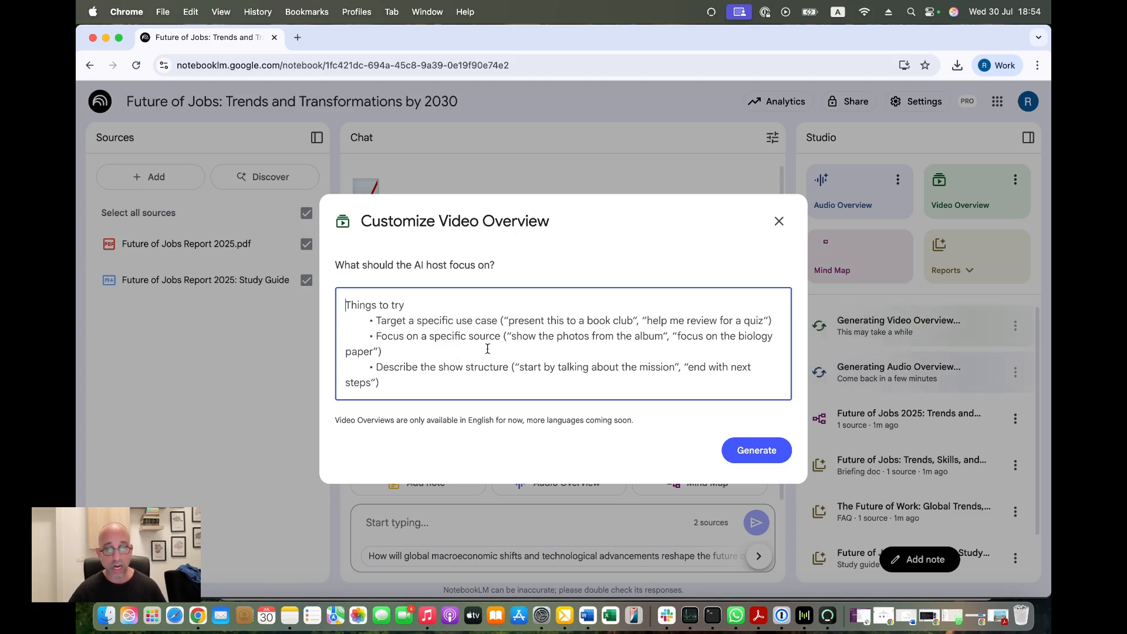
pyautogui.click(779, 220)
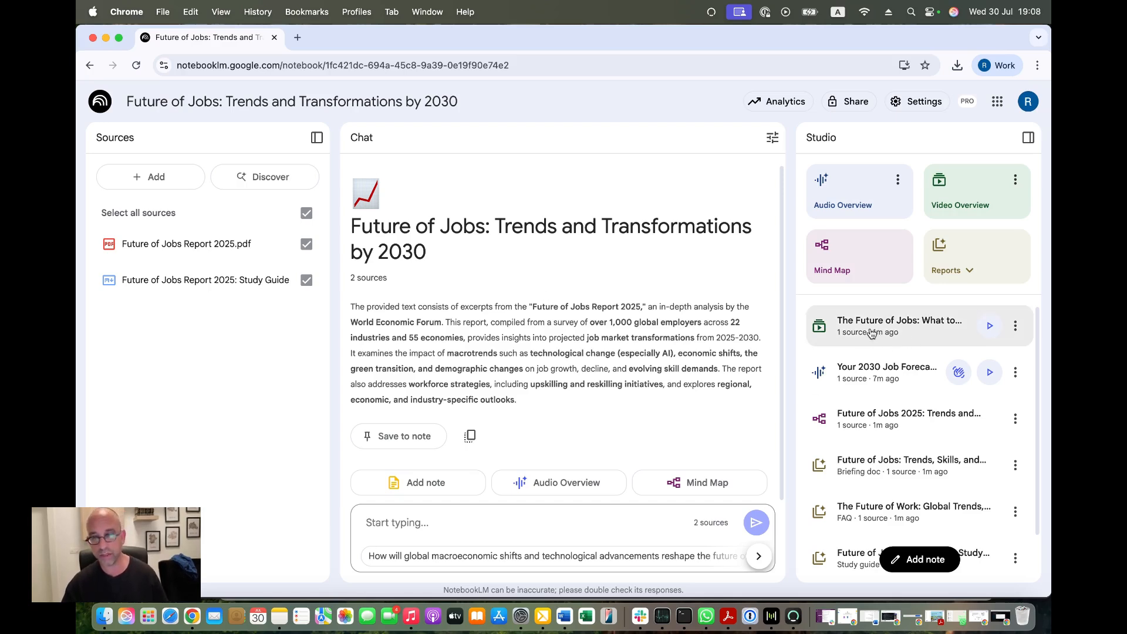
# - Download the finished video overview about the future of jobs and check its sharing option
pyautogui.click(1017, 327)
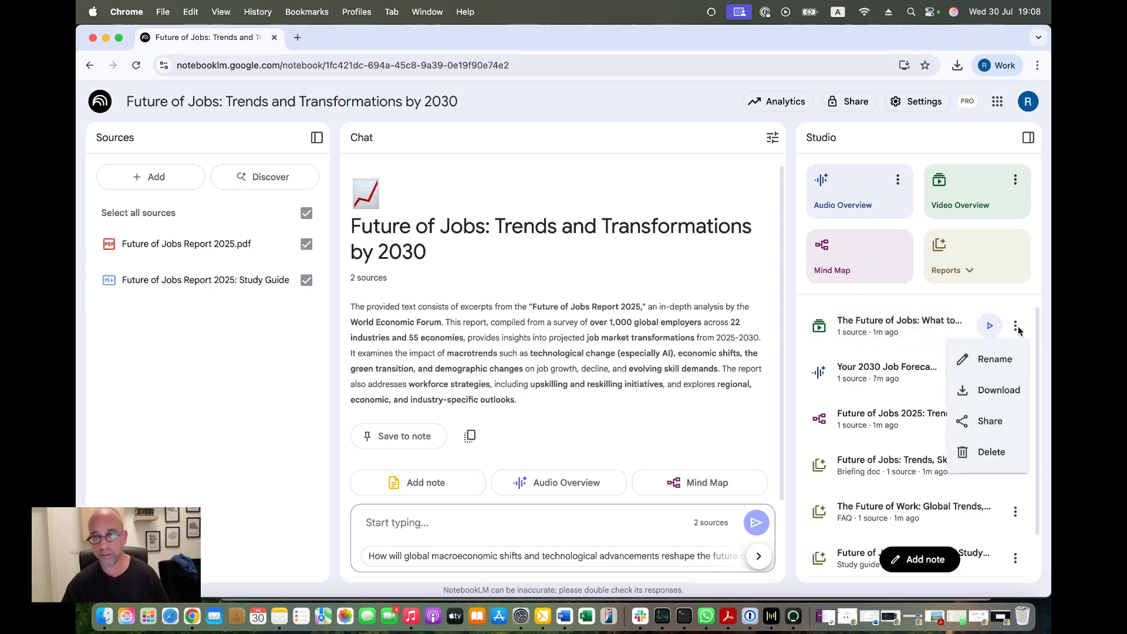
pyautogui.click(997, 391)
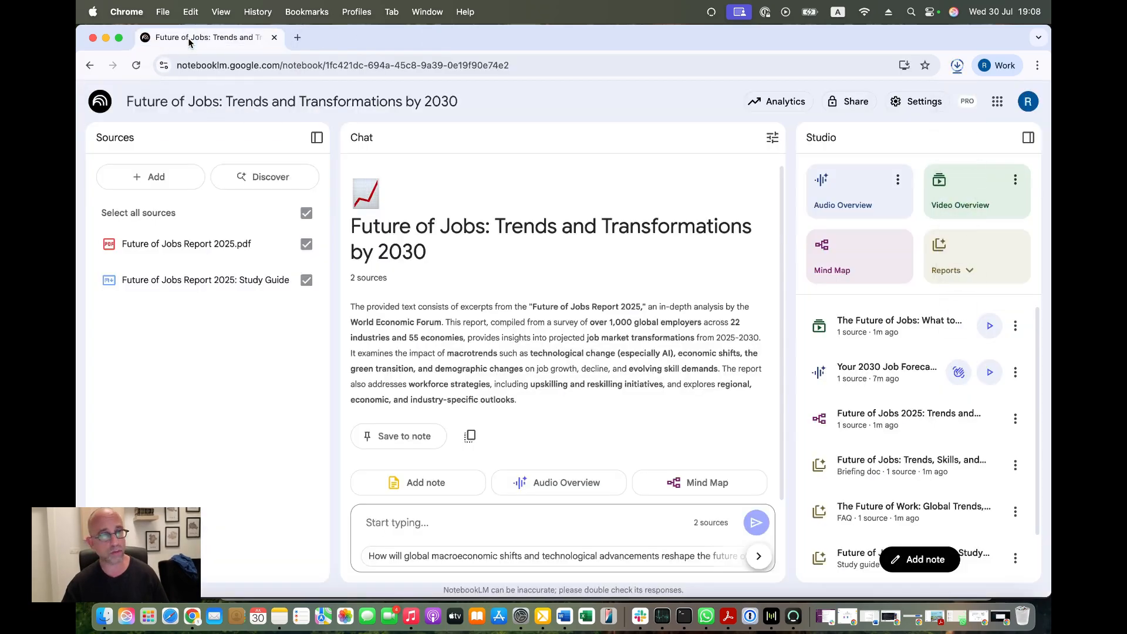
pyautogui.click(1016, 328)
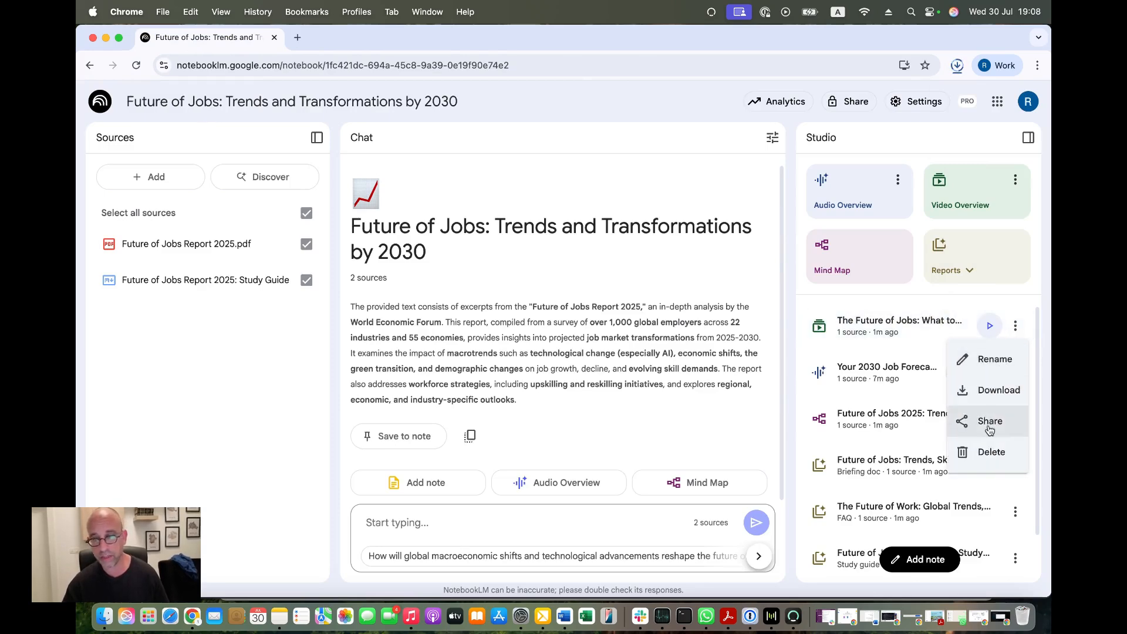
pyautogui.click(861, 327)
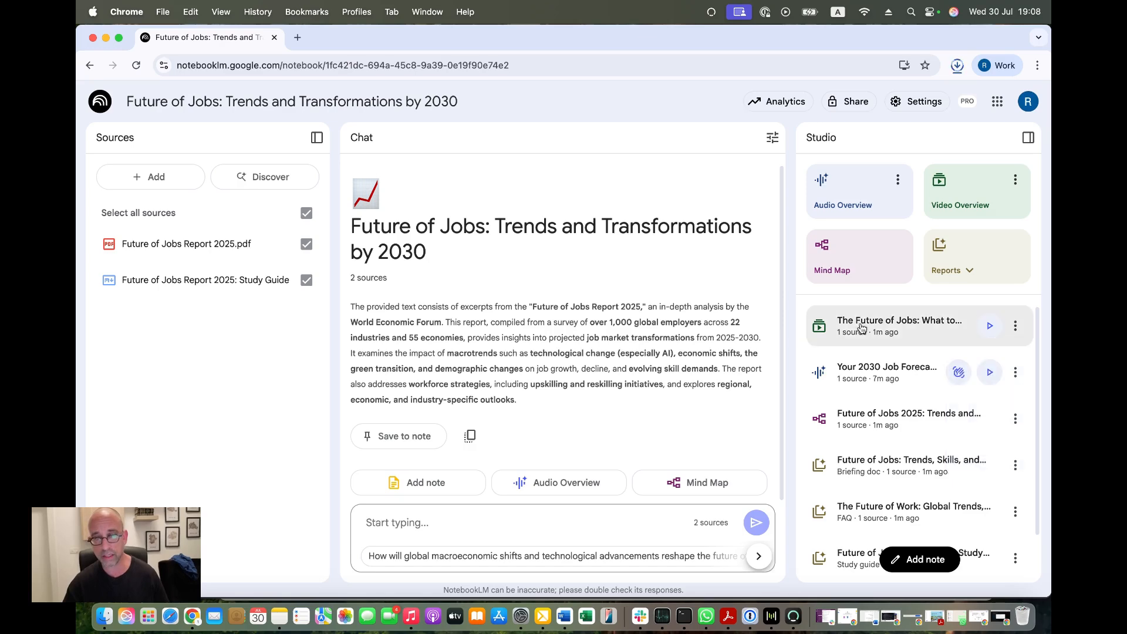
# - Open the finished video overview, show it in full screen and raise the volume
pyautogui.click(860, 327)
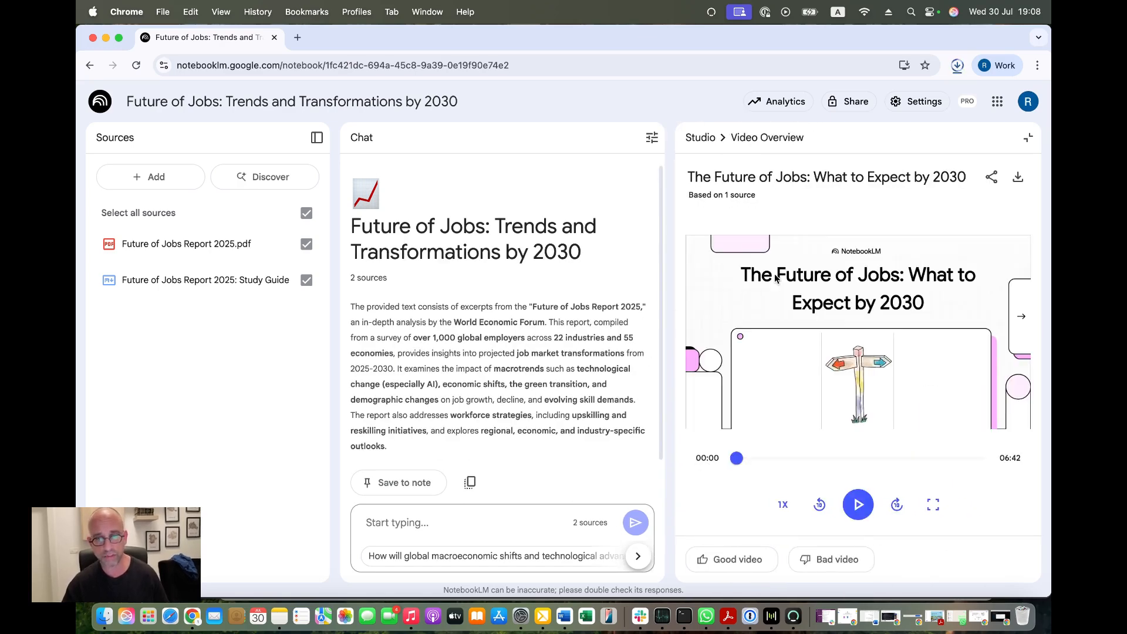
pyautogui.click(932, 506)
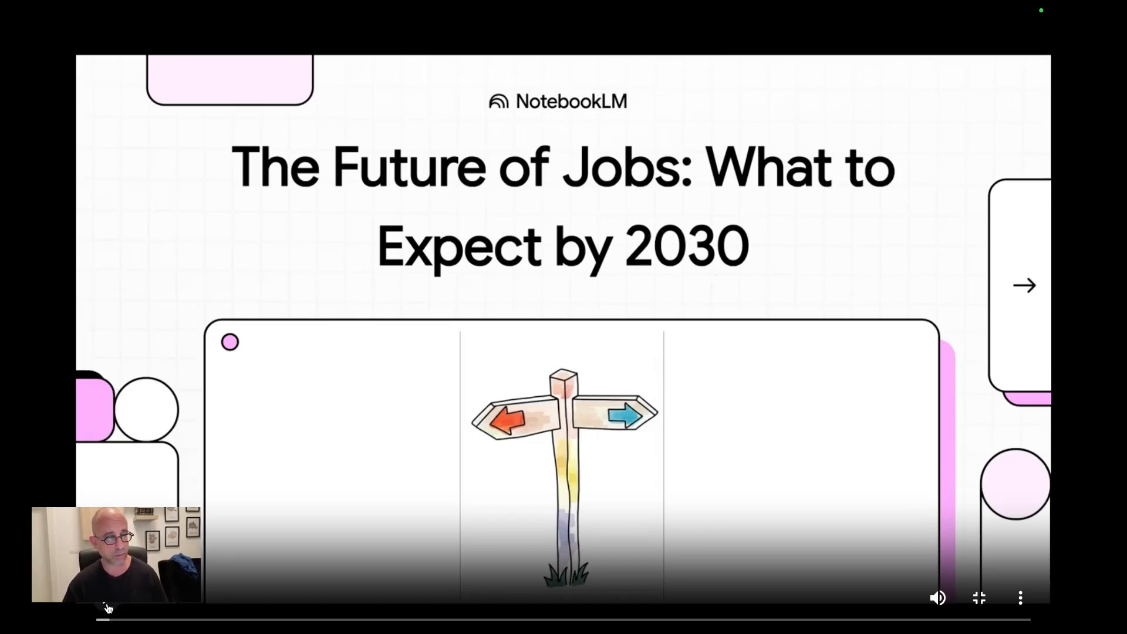
pyautogui.press('XF86AudioRaiseVolume')
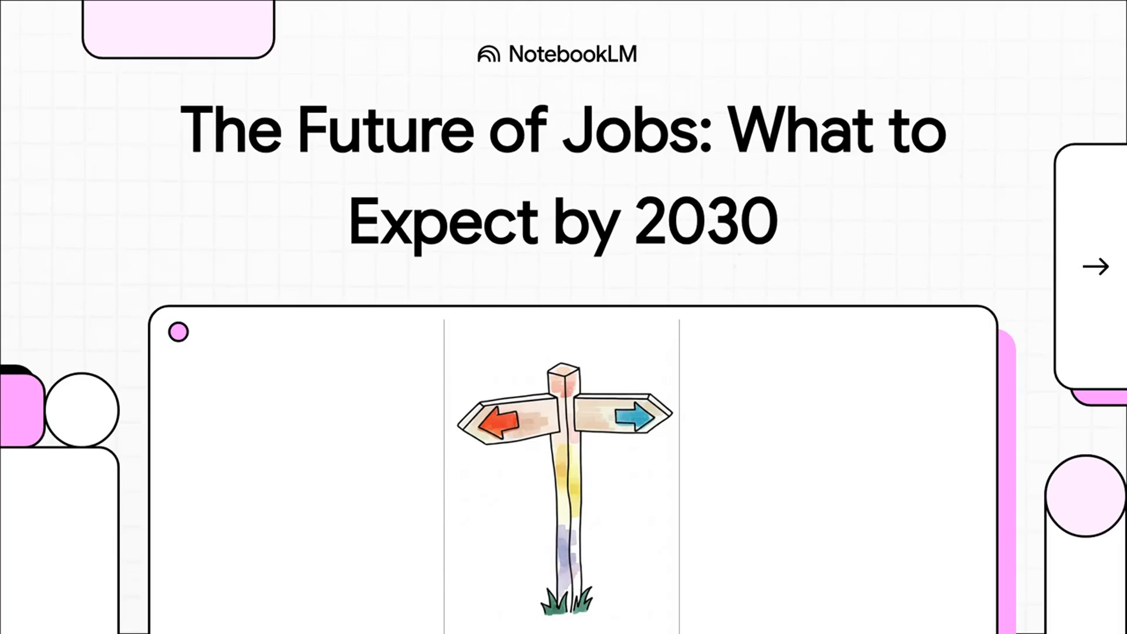